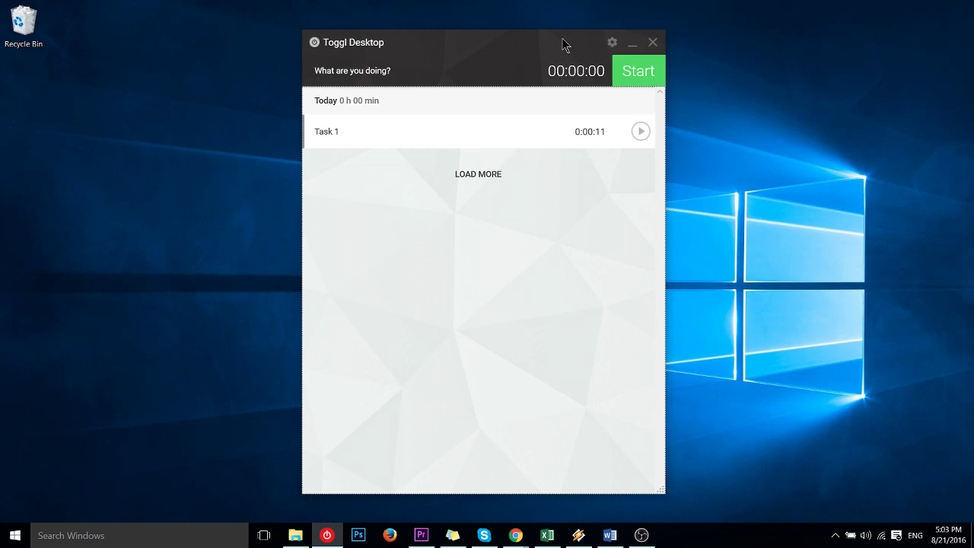
Start a new timer with the description 'Sleeping'.
left_click_drag(564, 44, 579, 45)
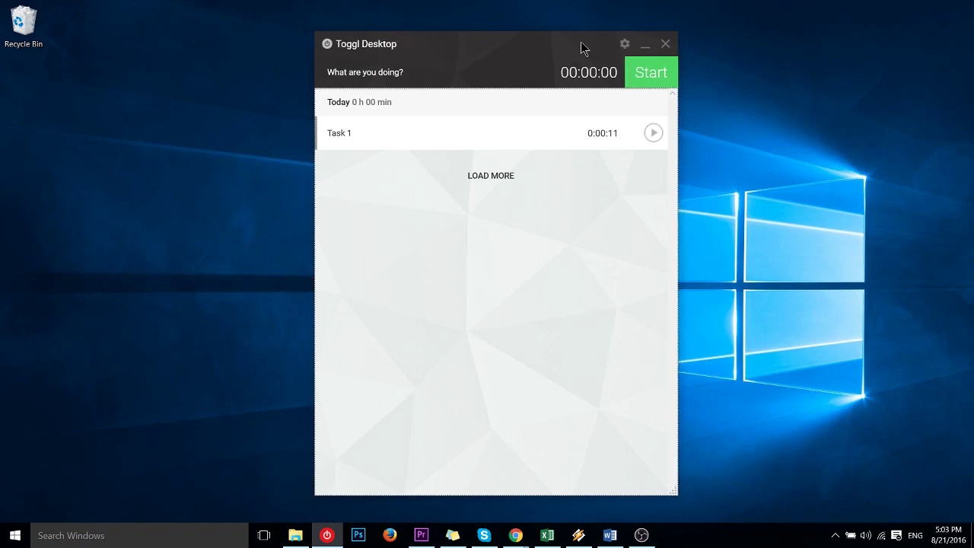
left_click(624, 47)
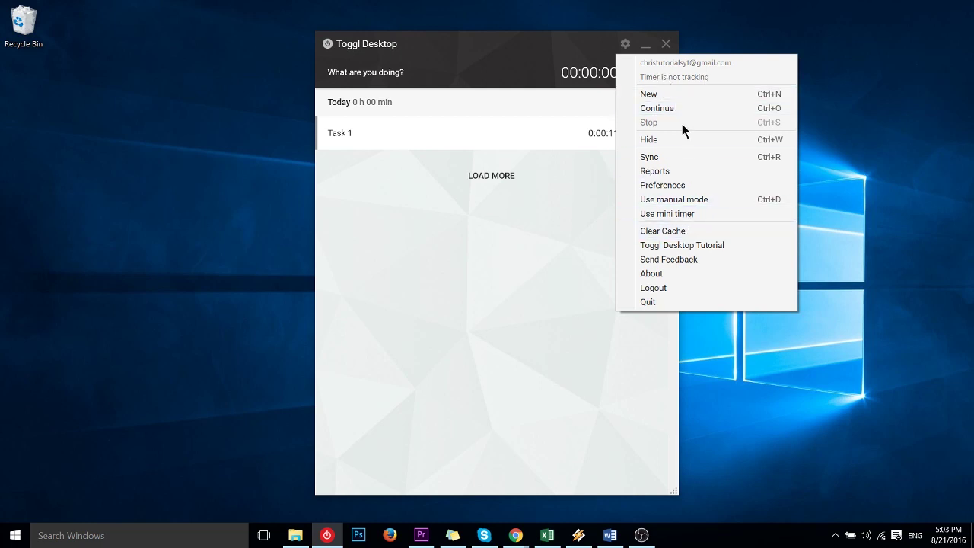
left_click(576, 209)
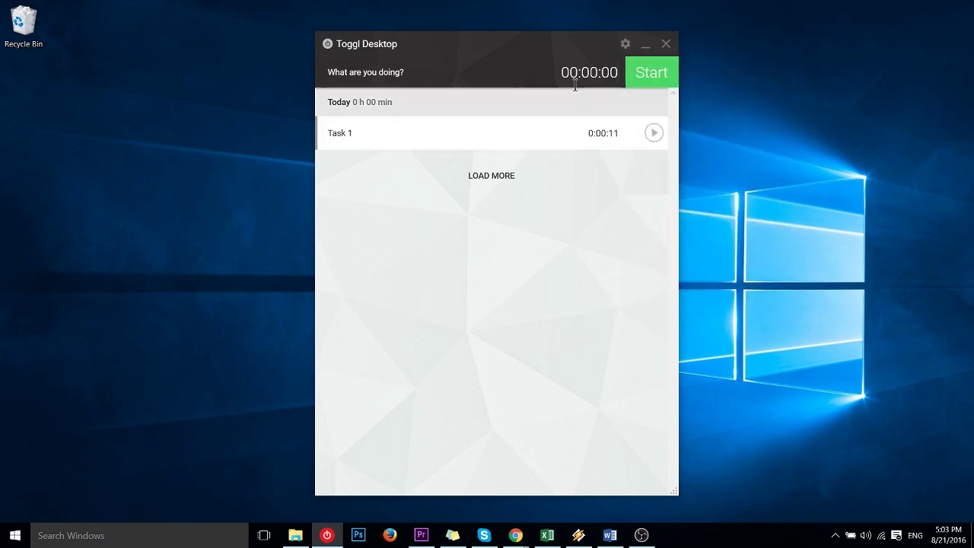
left_click(438, 69)
type("Sleeping")
left_click(640, 74)
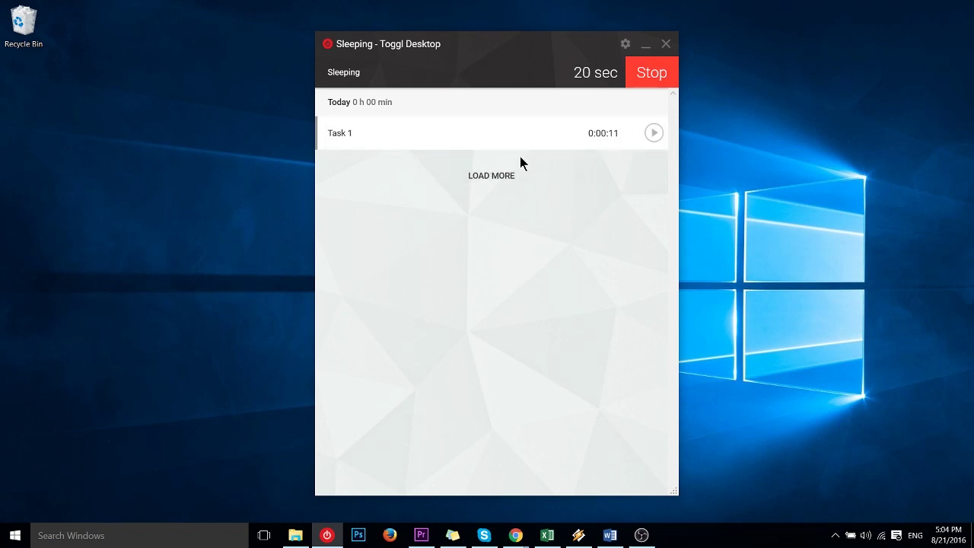
Stop the Sleeping timer and create a new project named 'Website Project' for the entry.
left_click(647, 76)
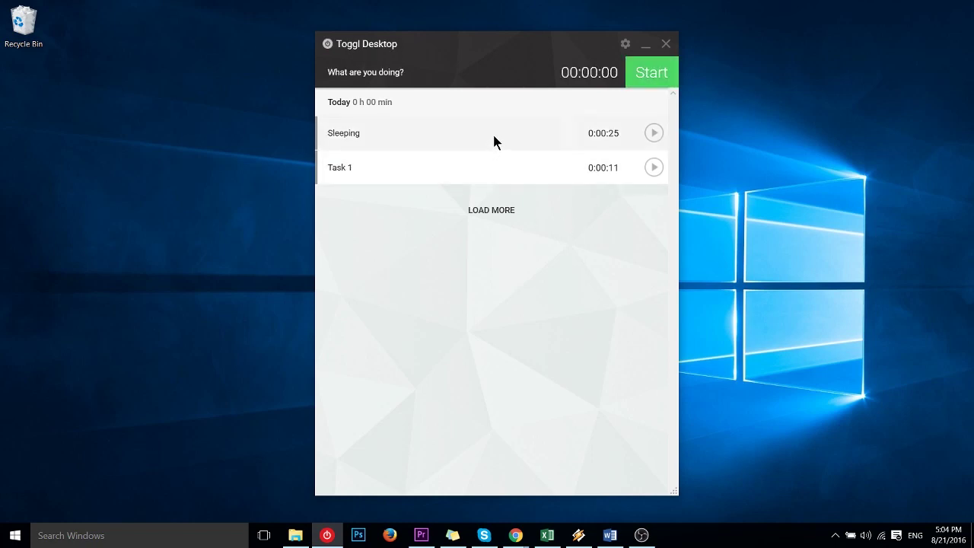
left_click(456, 137)
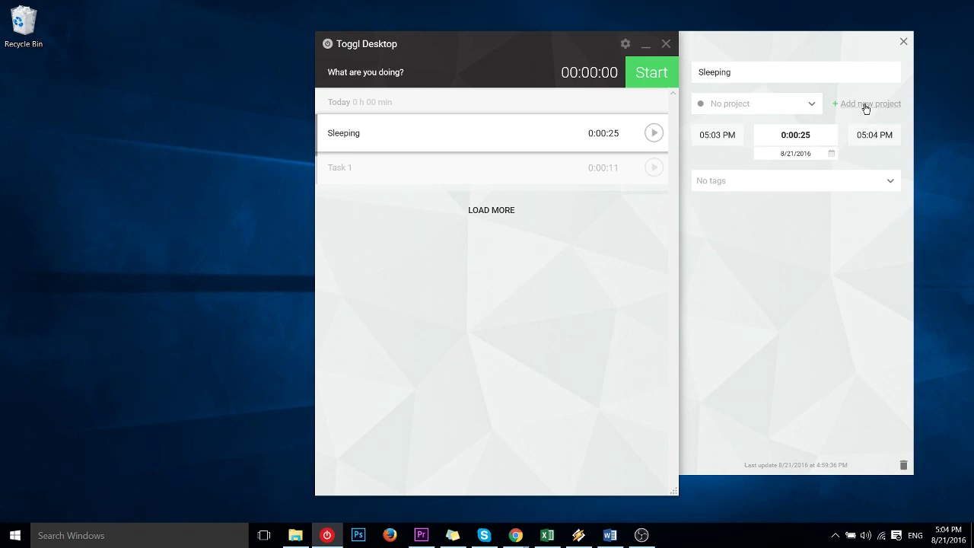
left_click(881, 105)
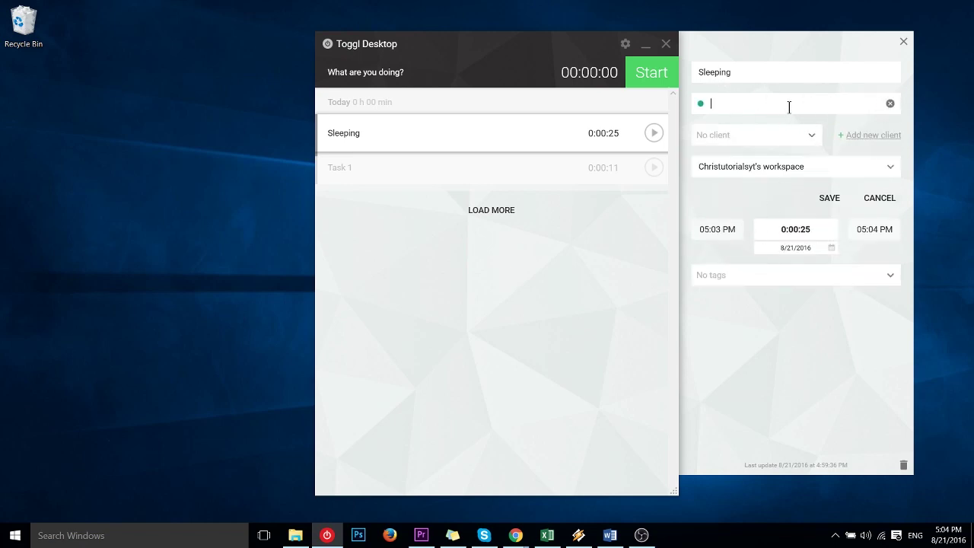
type("Website Project")
Assign the new project to a new client, 'Acme Corporation'.
left_click(863, 136)
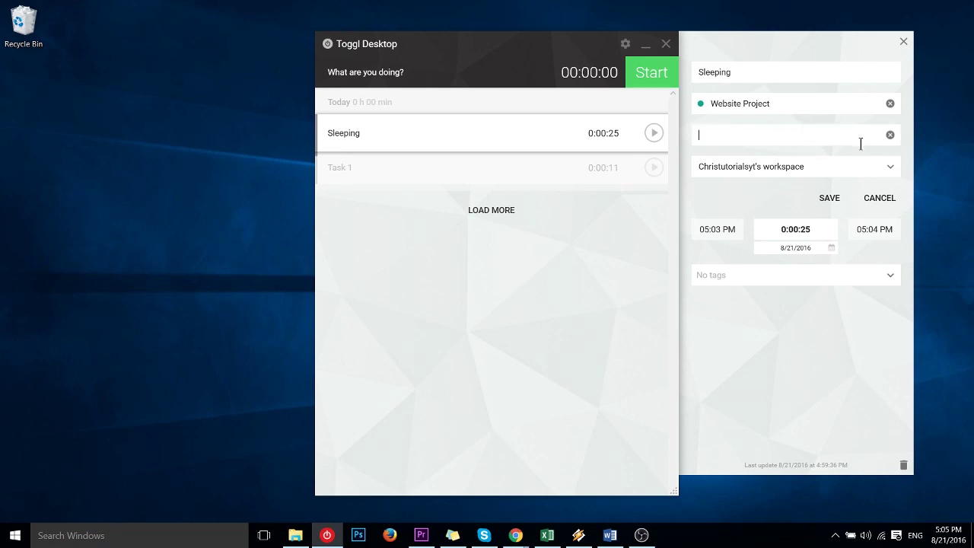
type("Acme Corporation")
key("Return")
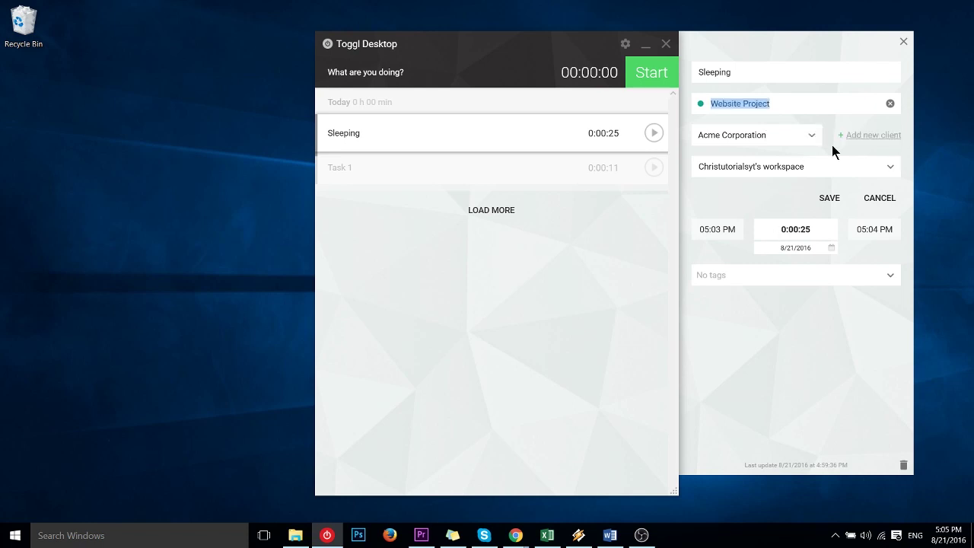
Change the Sleeping entry's start time to 04:03 PM and save.
left_click(753, 79)
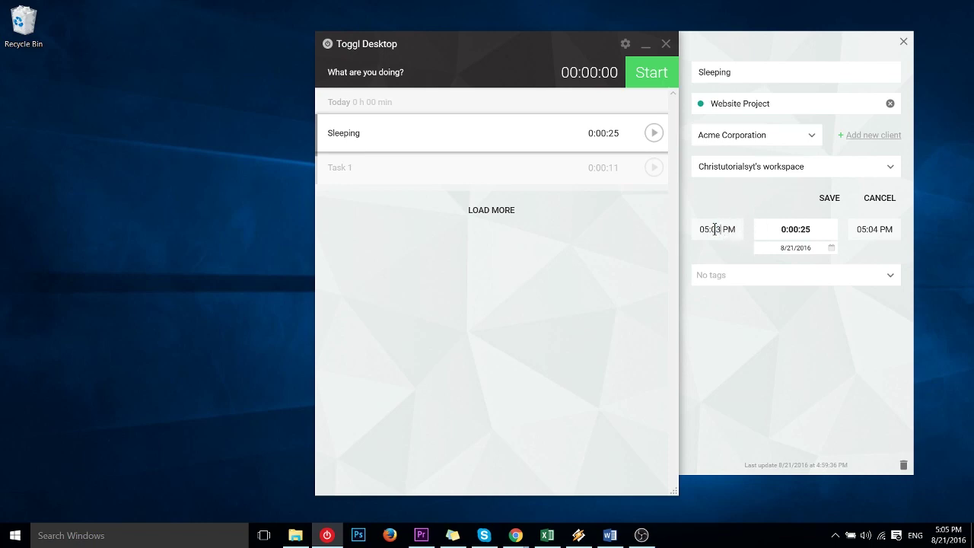
left_click_drag(713, 229, 720, 229)
left_click(706, 229)
key("Delete")
type("4")
left_click(831, 203)
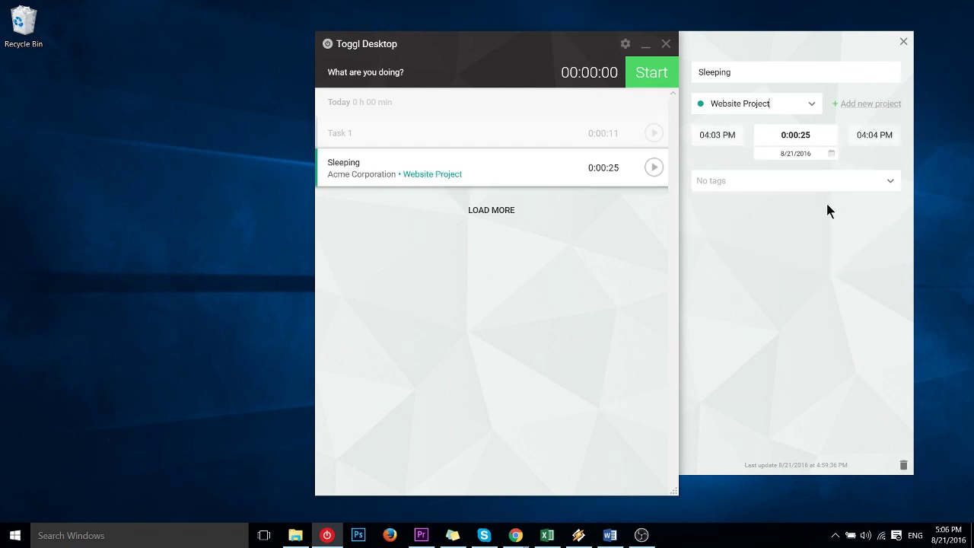
Set the Sleeping entry's end time to 05:04 PM, making it 1:00:25 long.
left_click(539, 135)
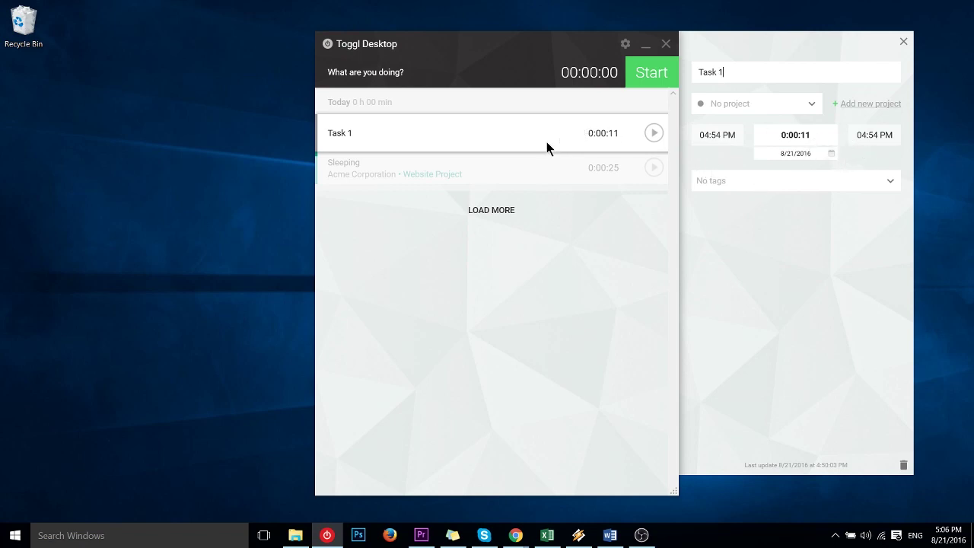
left_click(543, 162)
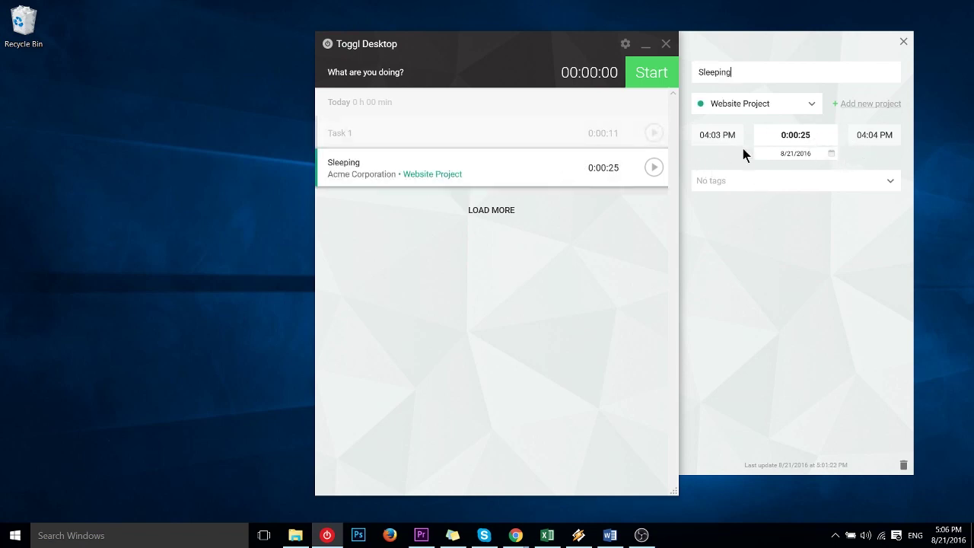
double_click(862, 136)
type("05")
left_click(809, 135)
Tag the Sleeping entry with 'Goofing Off' and 'Real Work'.
left_click(808, 186)
type("Gof")
key("BackSpace")
type("ofing Off")
key("Return")
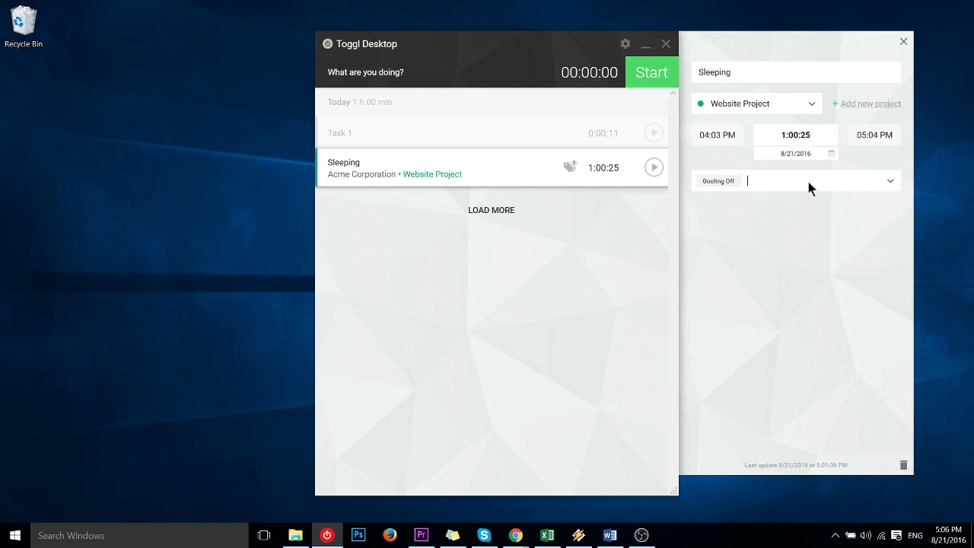
type("Real Work")
key("Return")
mouse_move(569, 168)
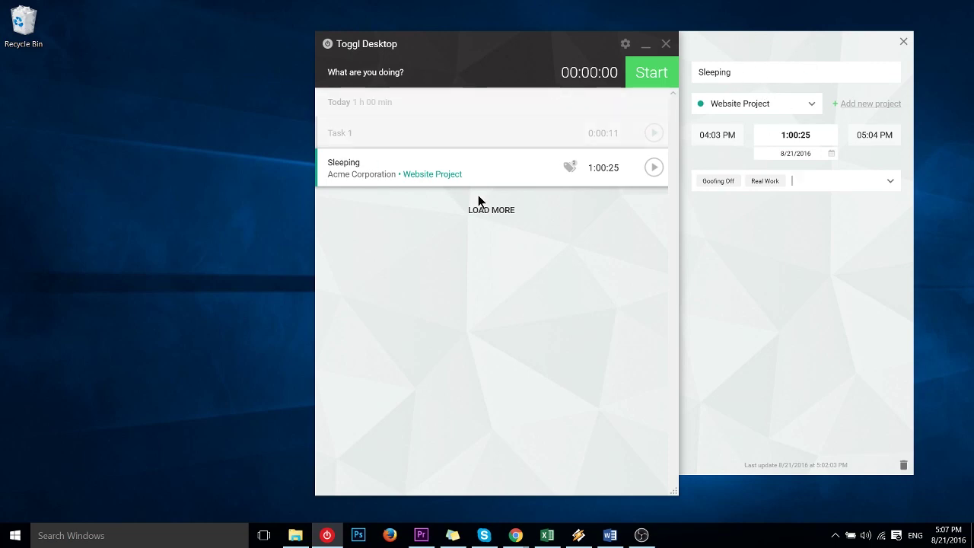
Close the entry editor, open Preferences from the main menu, and move it down-right.
left_click(903, 41)
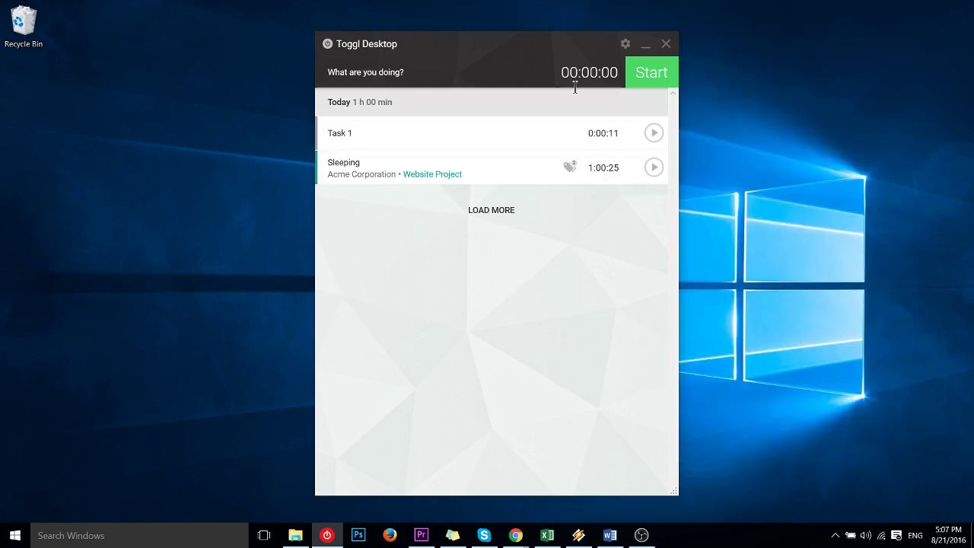
left_click(625, 44)
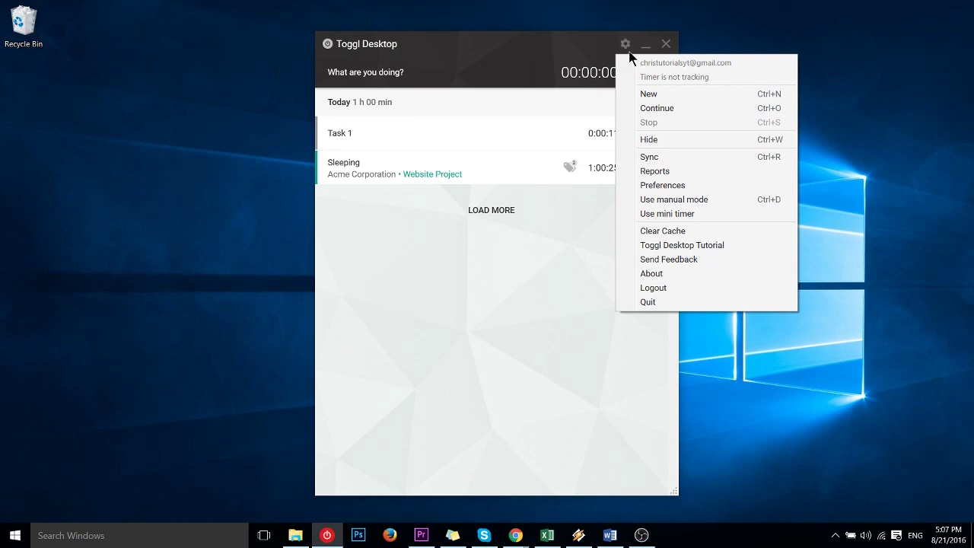
left_click(661, 185)
left_click_drag(667, 148, 712, 209)
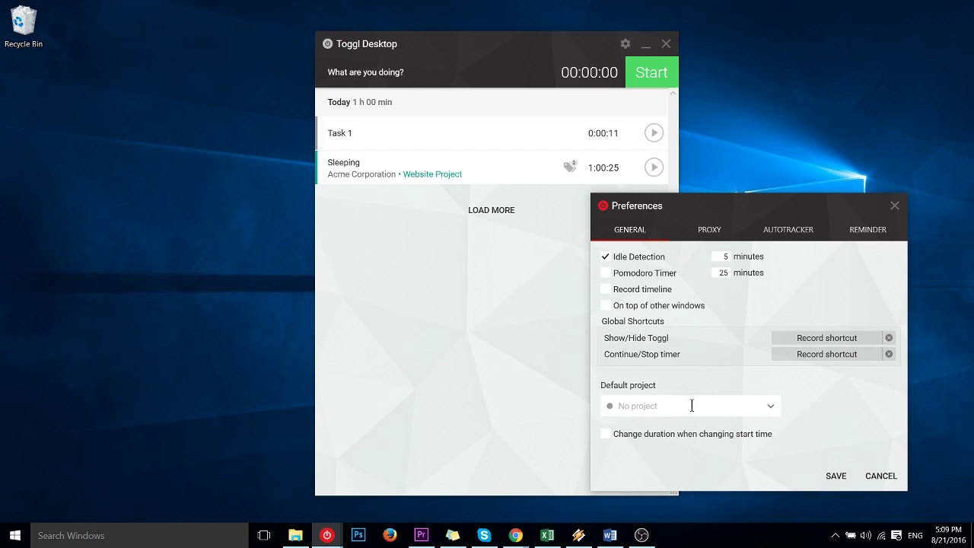
Make Website Project the default project, save, and start a new undescribed timer.
left_click(692, 405)
left_click(772, 403)
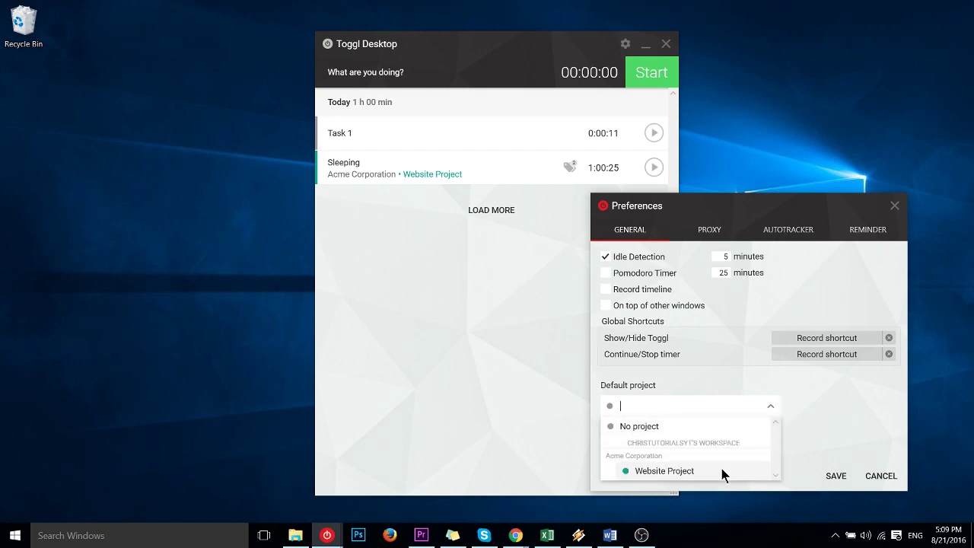
left_click(702, 474)
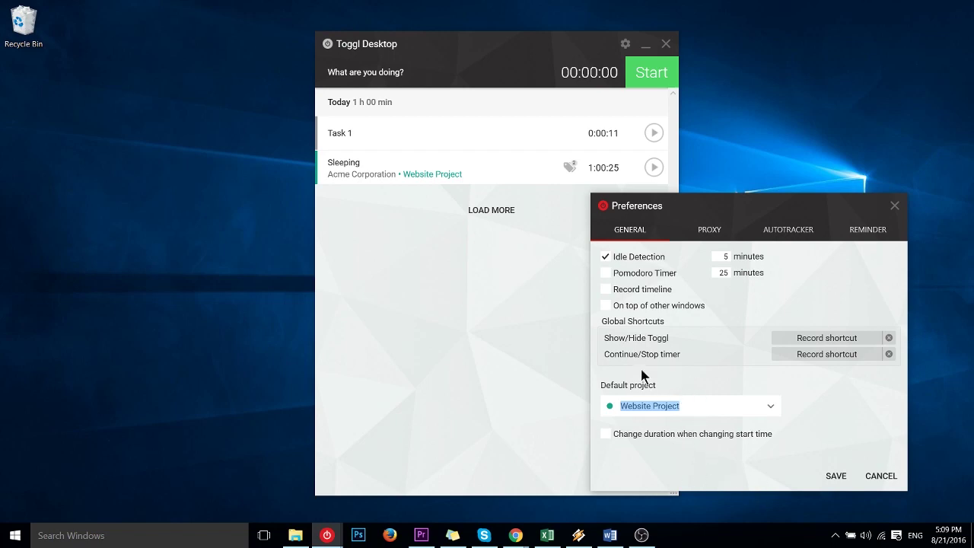
left_click(837, 475)
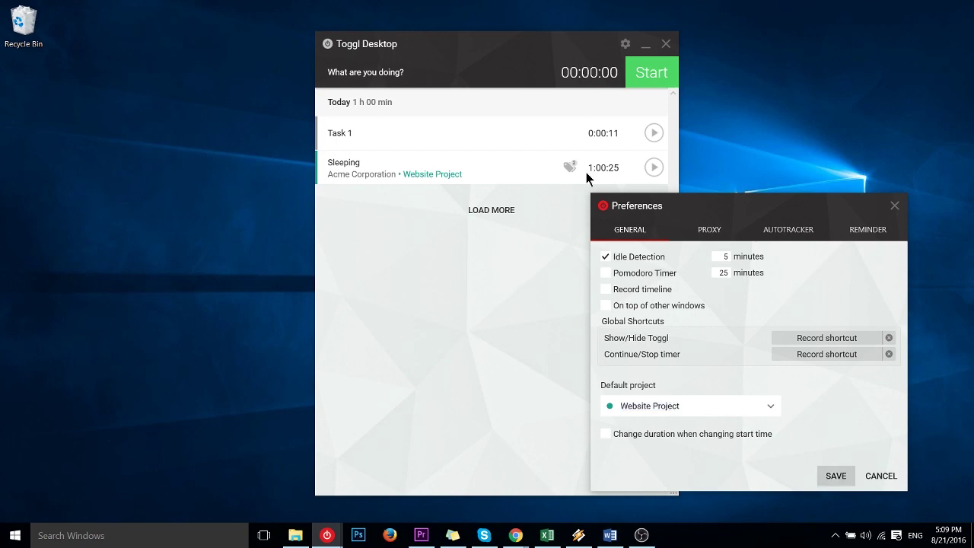
left_click(651, 72)
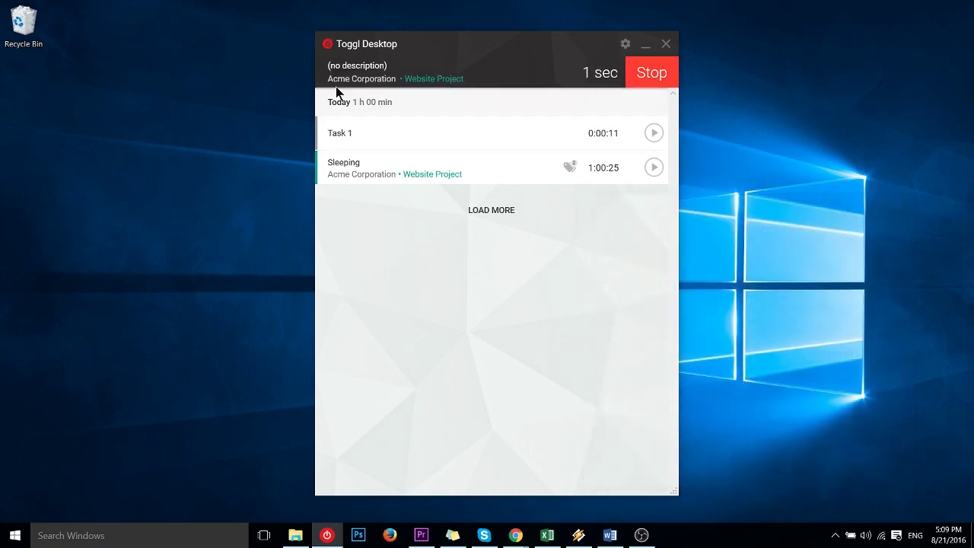
Stop the new timer at 4 seconds and check its Website Project assignment.
left_click(639, 80)
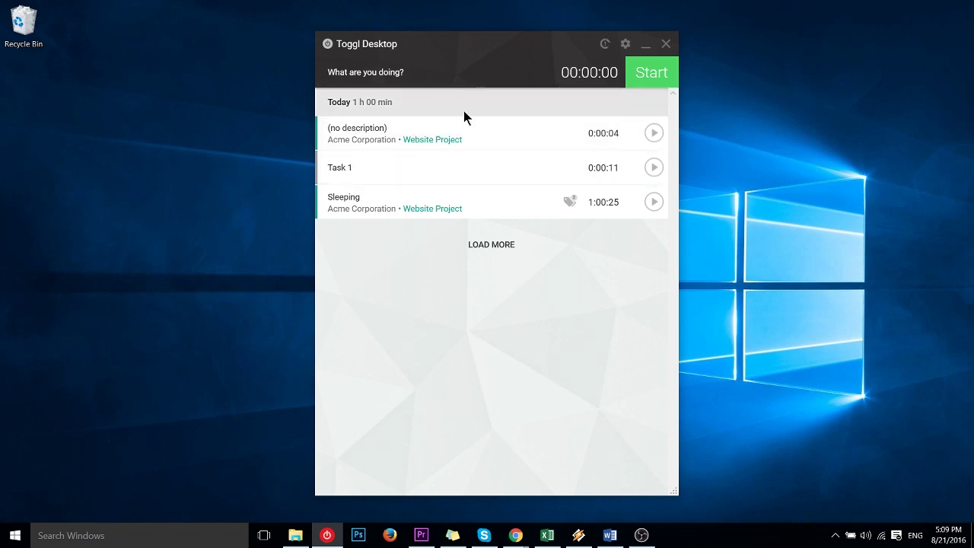
left_click(441, 144)
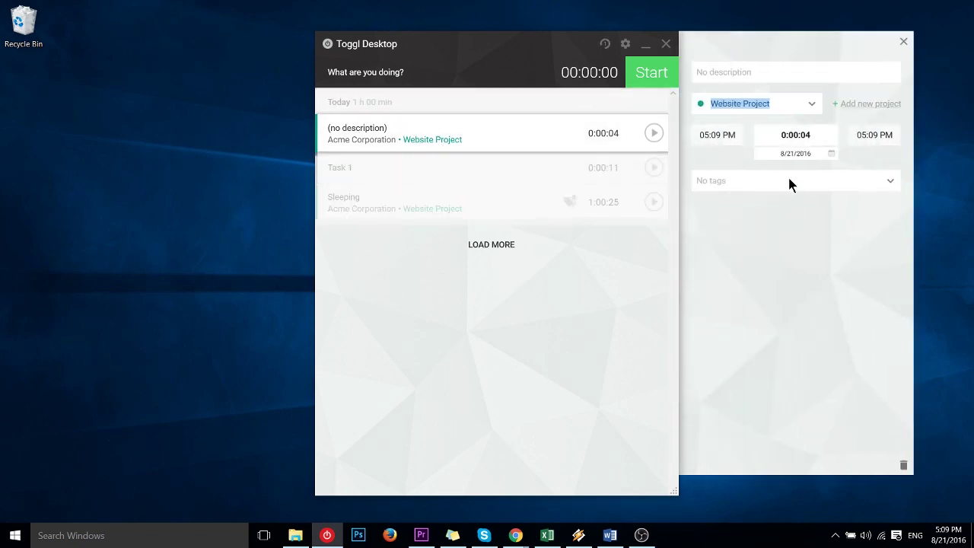
left_click(811, 104)
left_click(812, 105)
left_click(903, 41)
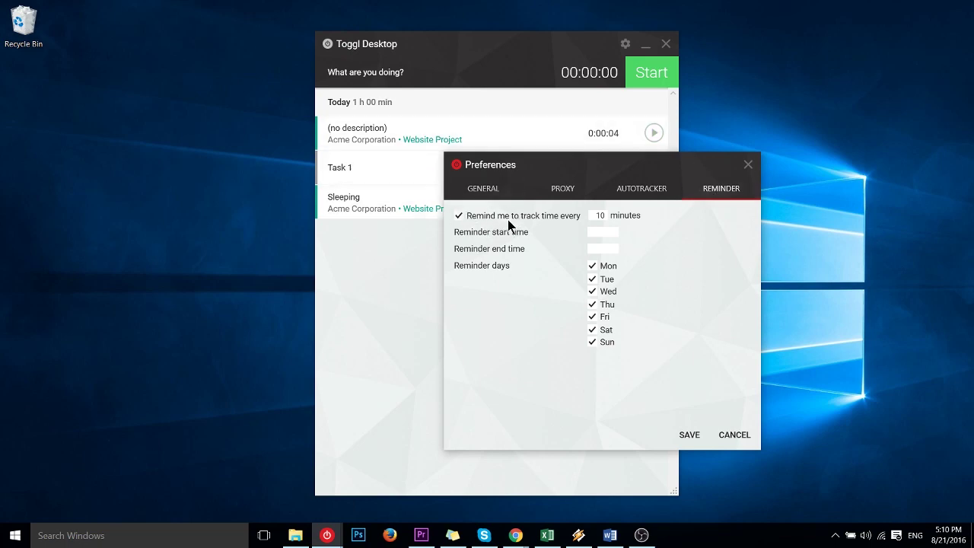
Turn on the reminder to track time every 10 minutes and save the preferences.
left_click(455, 215)
left_click_drag(686, 158, 788, 181)
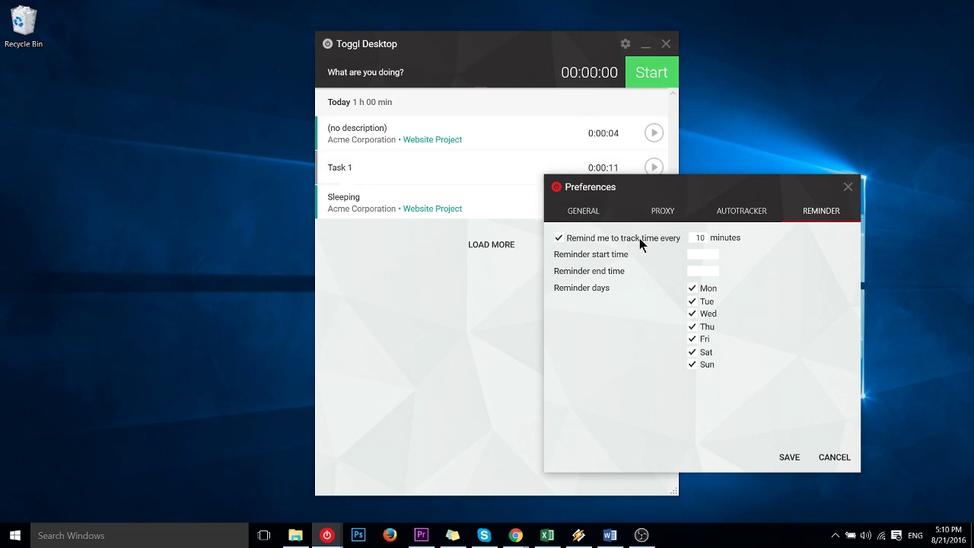
left_click(792, 455)
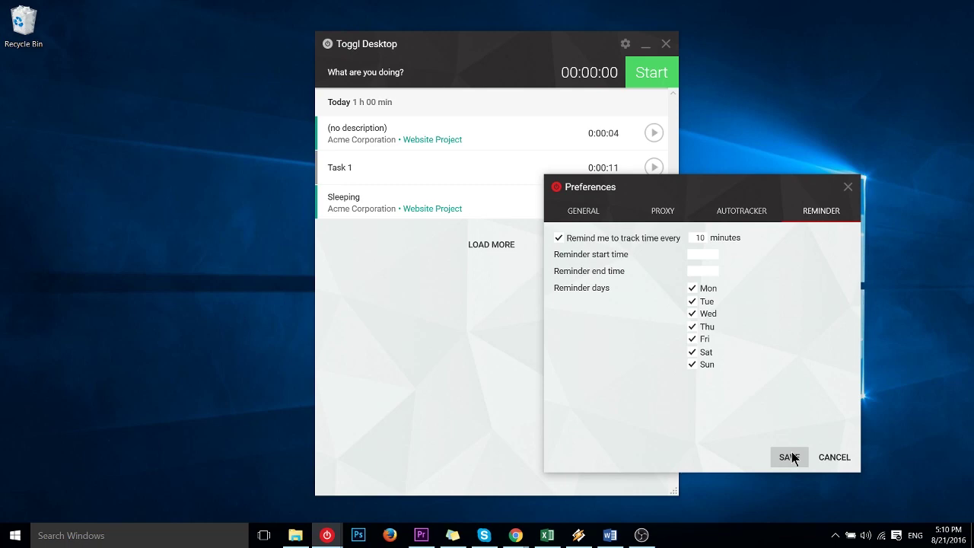
Switch to the mini timer, minimize the main window, and move the mini timer bottom-left.
left_click(789, 456)
left_click(624, 44)
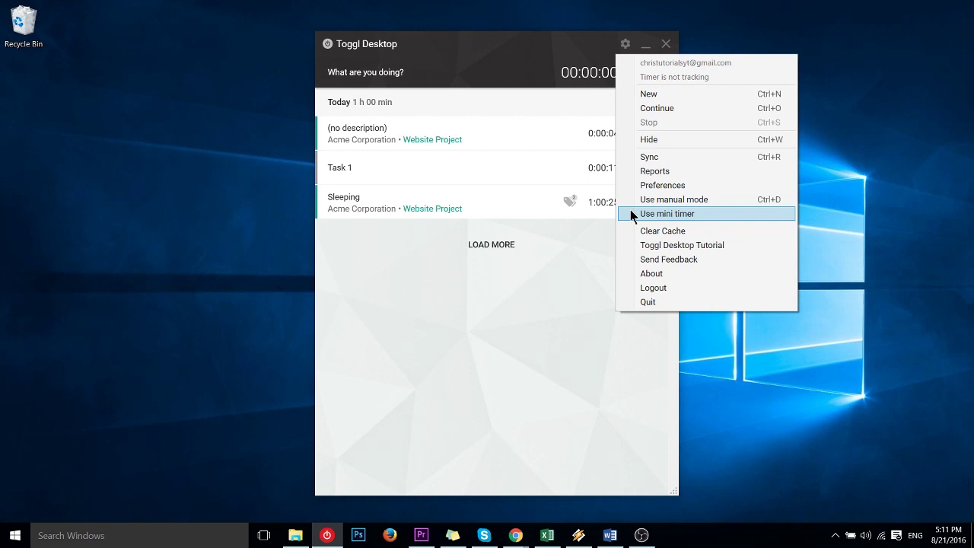
left_click(709, 213)
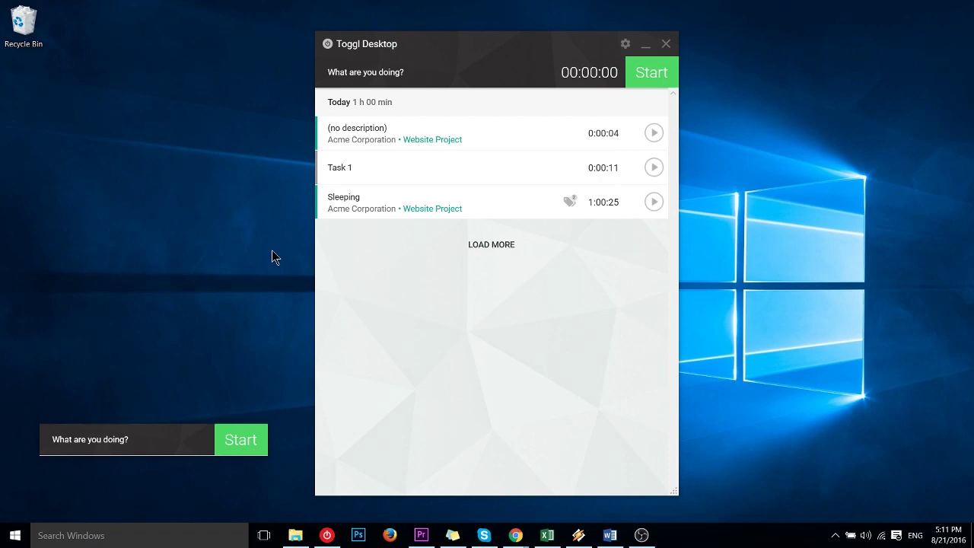
left_click(645, 45)
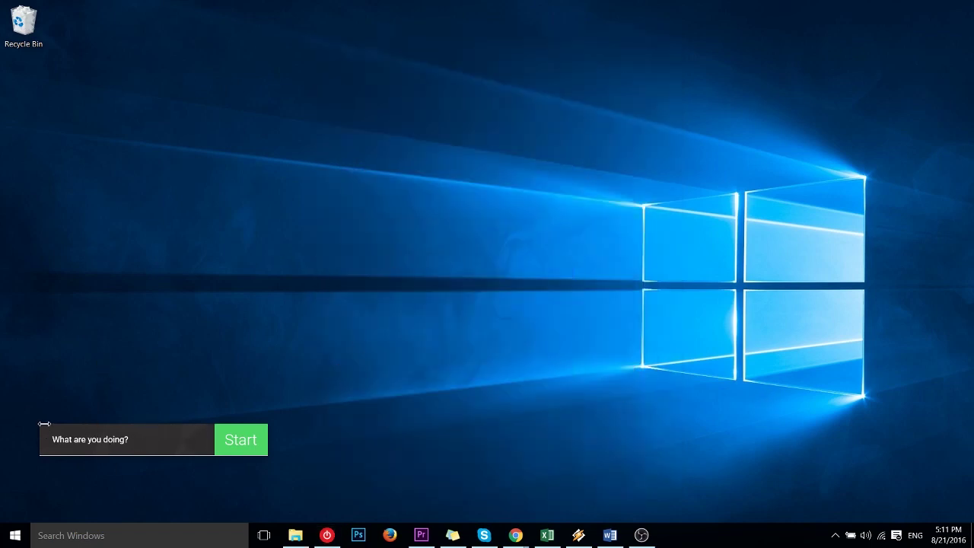
left_click_drag(62, 436, 23, 503)
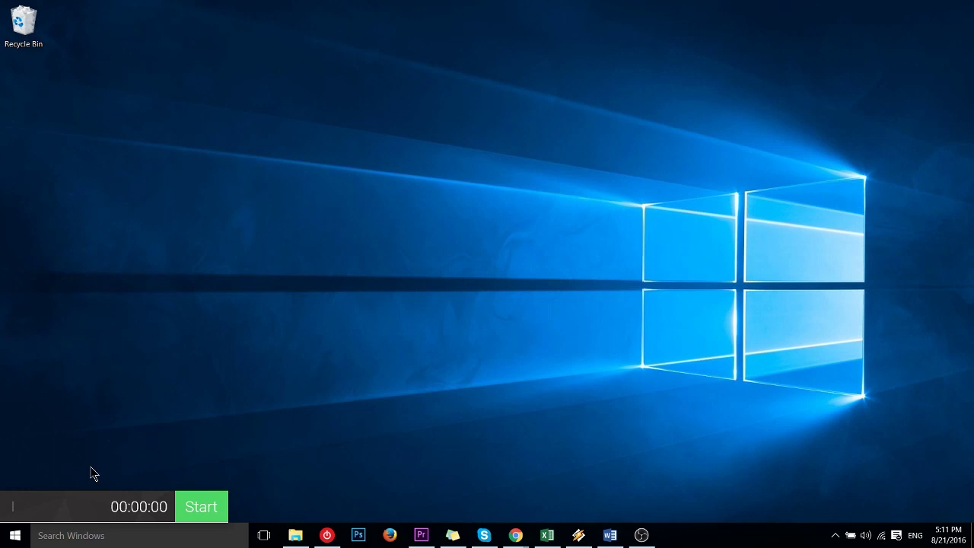
Track a brief 'Task 2' entry from the mini timer.
type("Task 2")
key("Return")
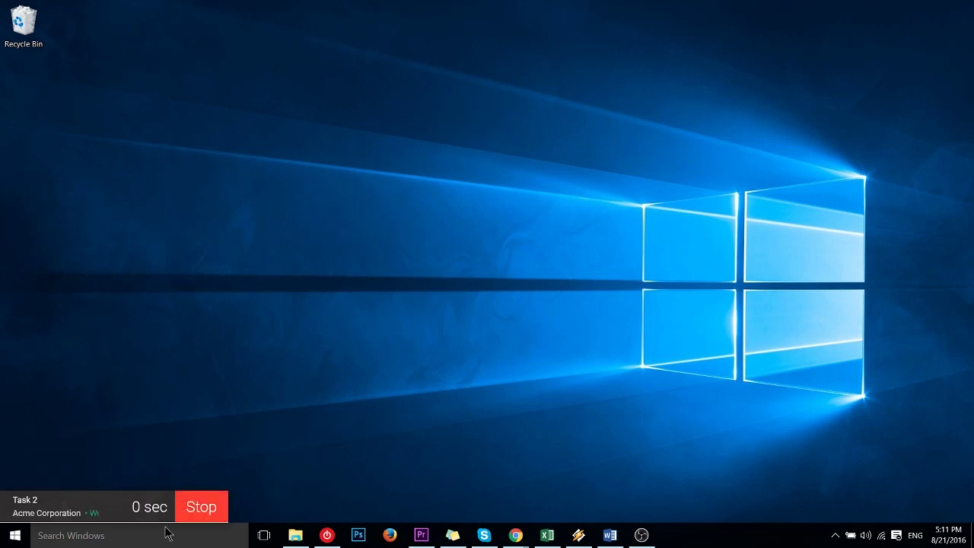
left_click(200, 506)
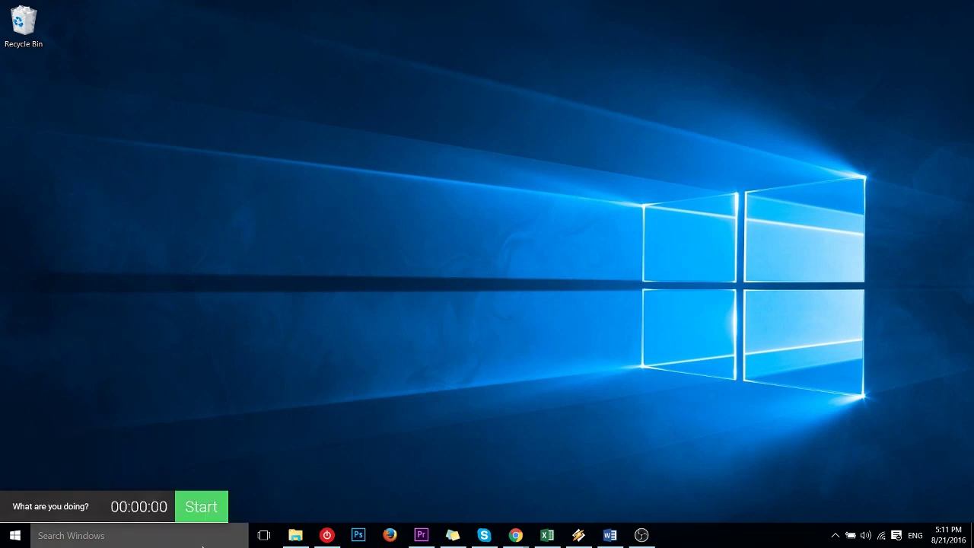
left_click(101, 513)
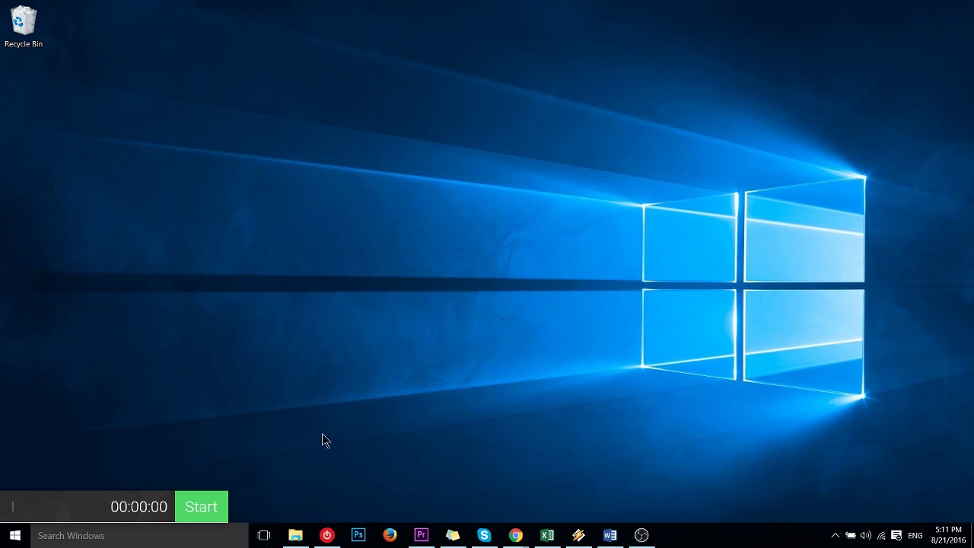
Restore the main window, shift it right, and minimize it again.
left_click(327, 535)
left_click_drag(444, 52, 601, 55)
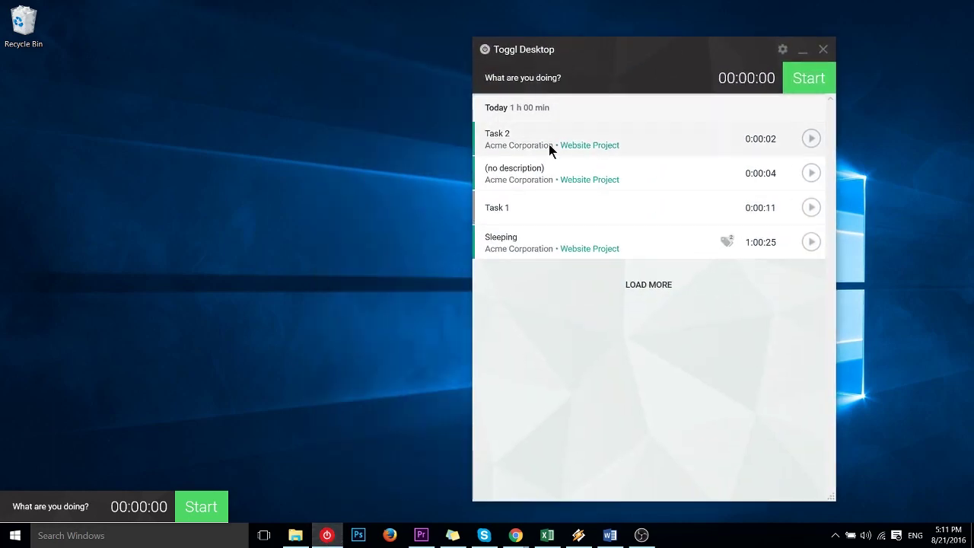
left_click(800, 51)
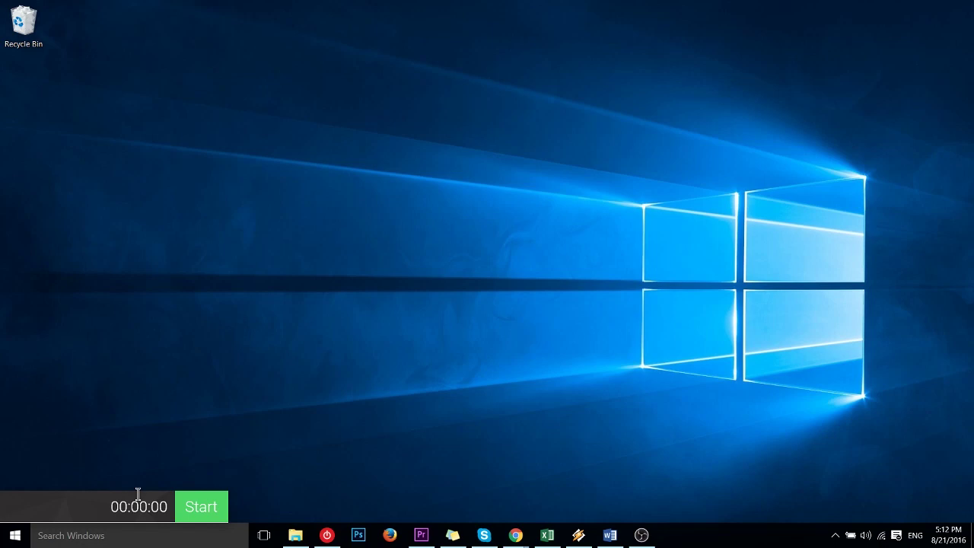
Move the mini timer up and to the right, then view and dismiss its context menu.
left_click_drag(137, 494, 224, 463)
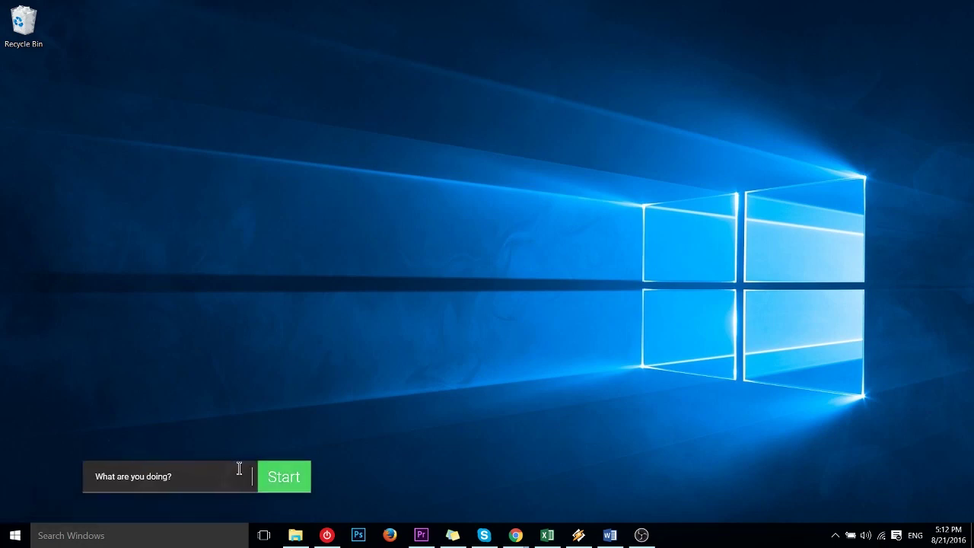
right_click(241, 469)
left_click(232, 463)
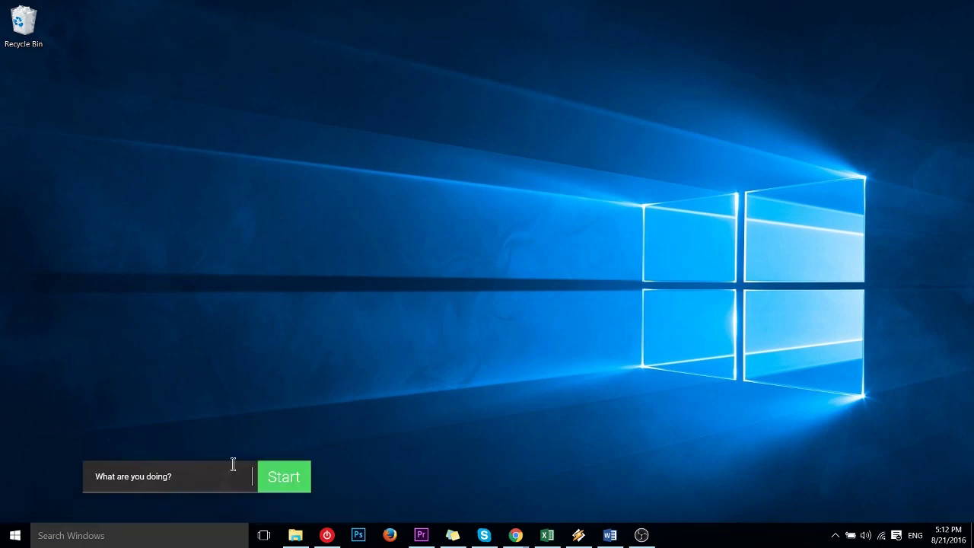
Bring back the main Toggl window and turn off the Use mini timer setting.
left_click(330, 534)
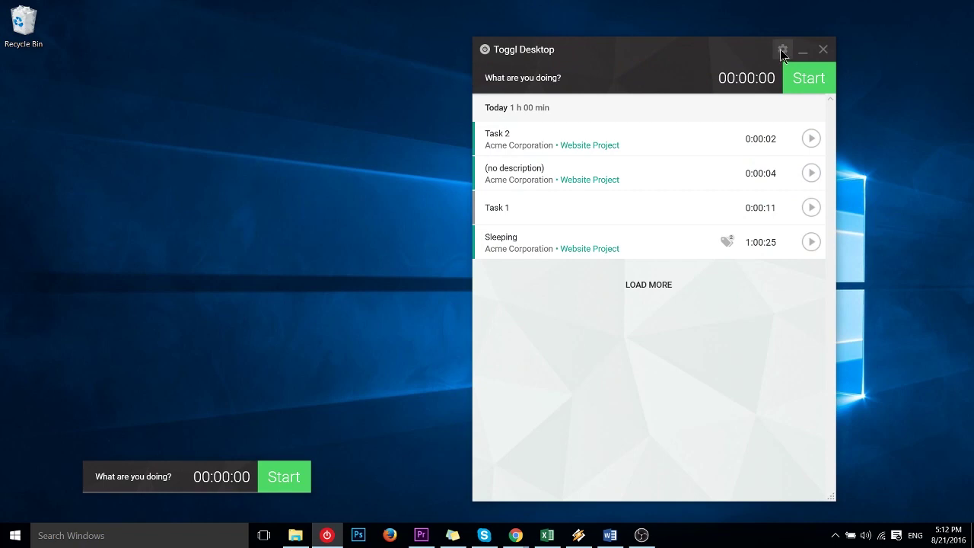
left_click(781, 51)
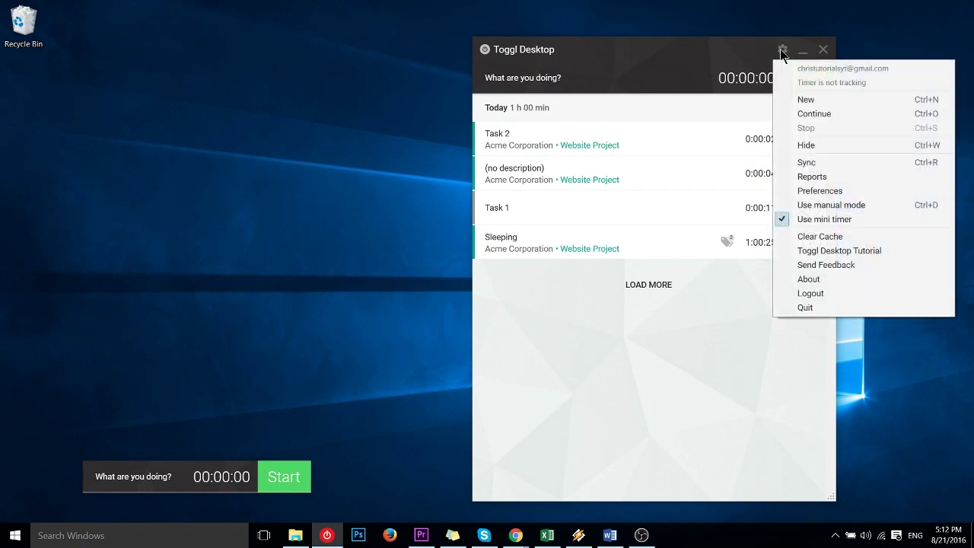
left_click(833, 220)
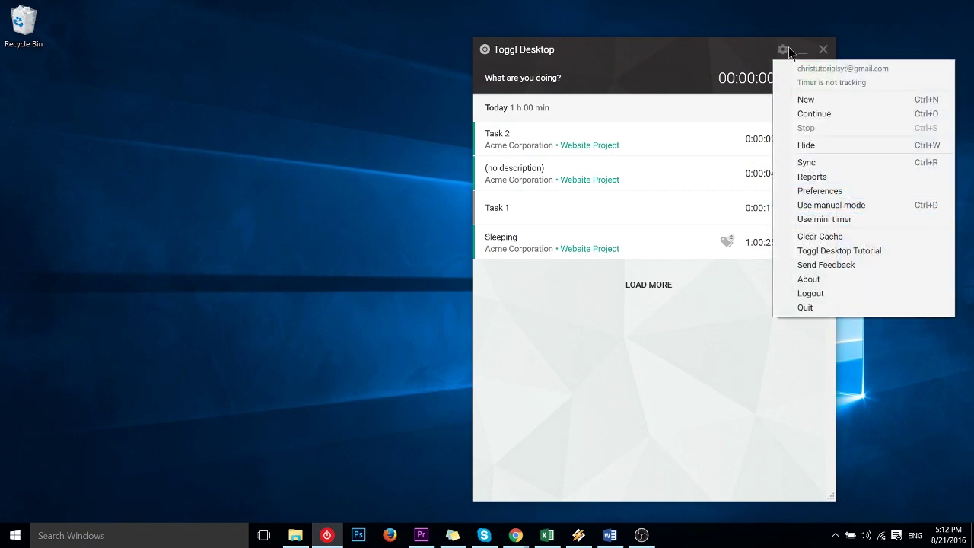
Open the Toggl Reports page in the browser and dismiss the onboarding tip.
left_click(836, 176)
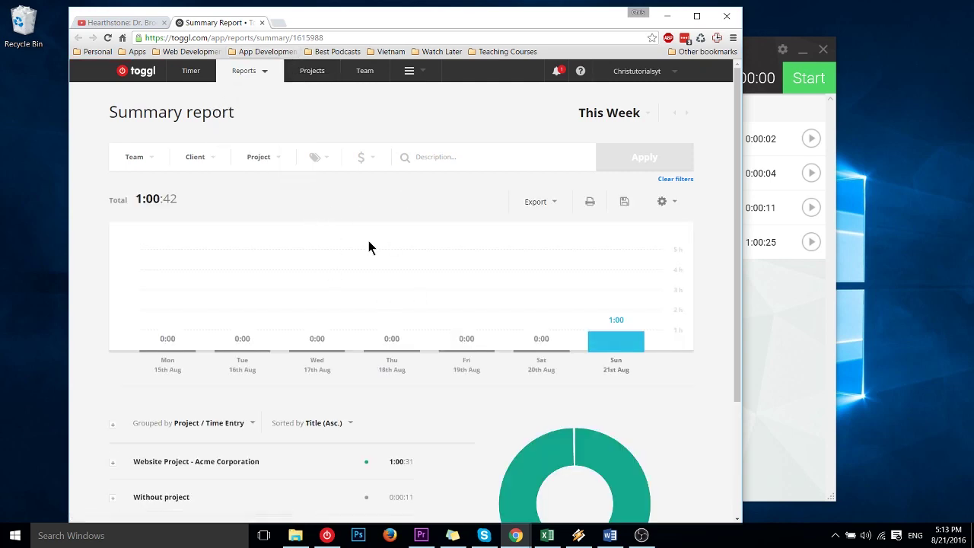
scroll(373, 248, "down", 1)
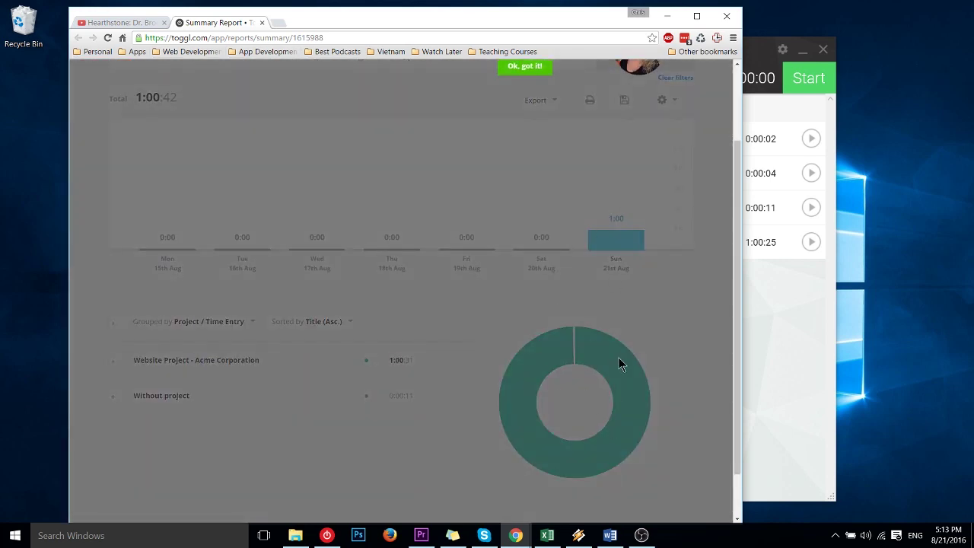
left_click(525, 66)
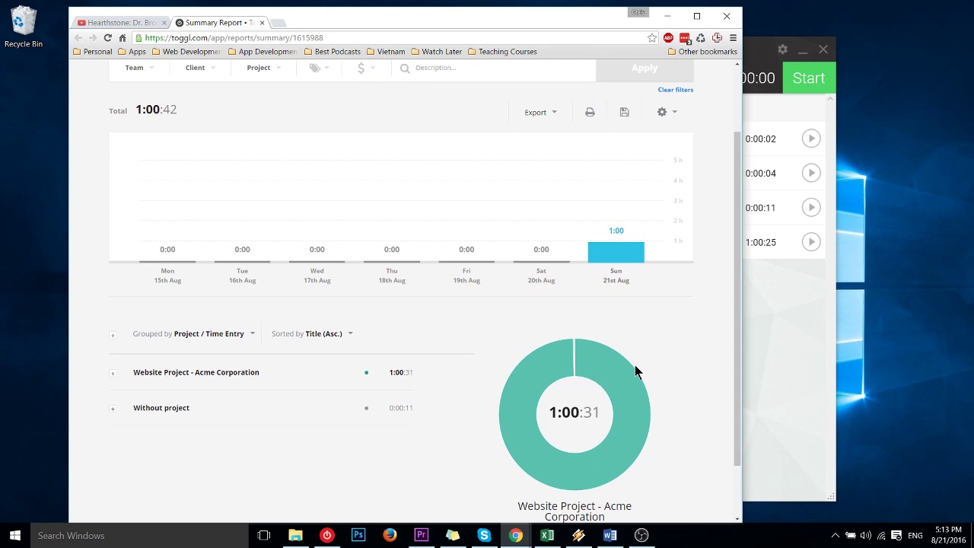
Limit the Summary report to Sunday 21 Aug, then check the export options without downloading.
left_click(648, 116)
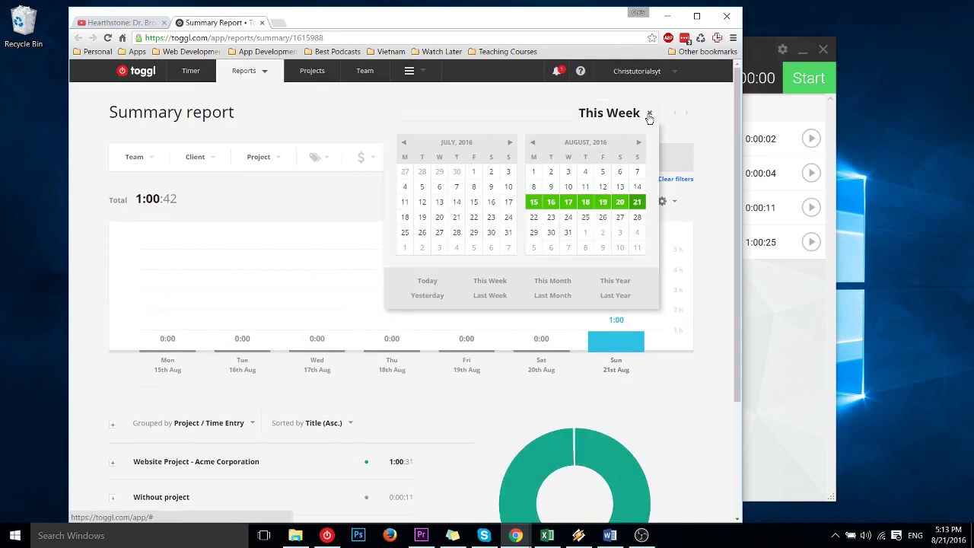
left_click(639, 206)
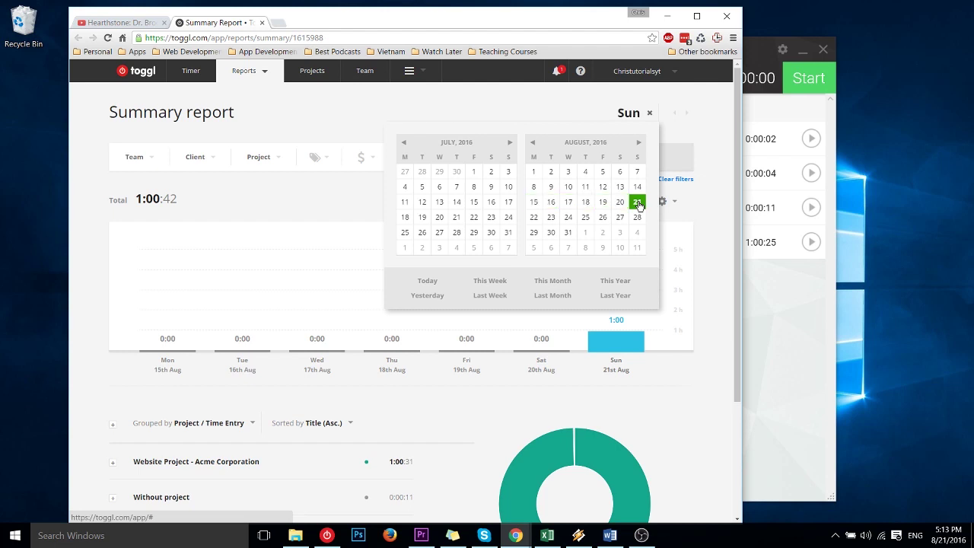
left_click(657, 137)
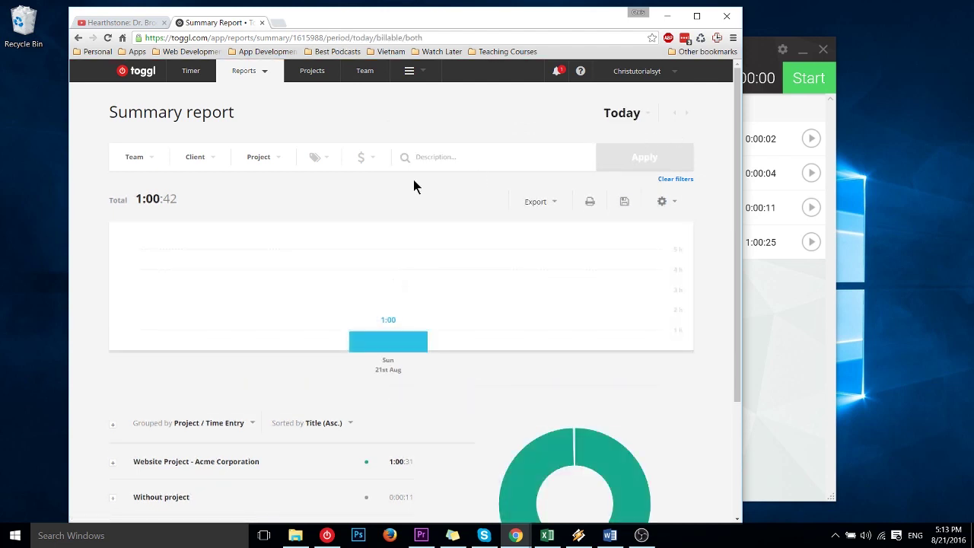
scroll(430, 362, "down", 2)
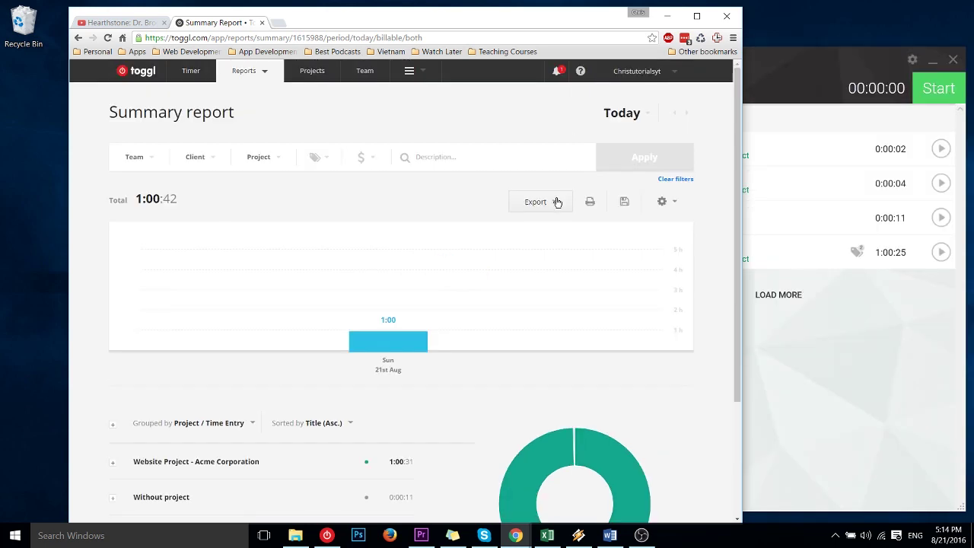
left_click(561, 207)
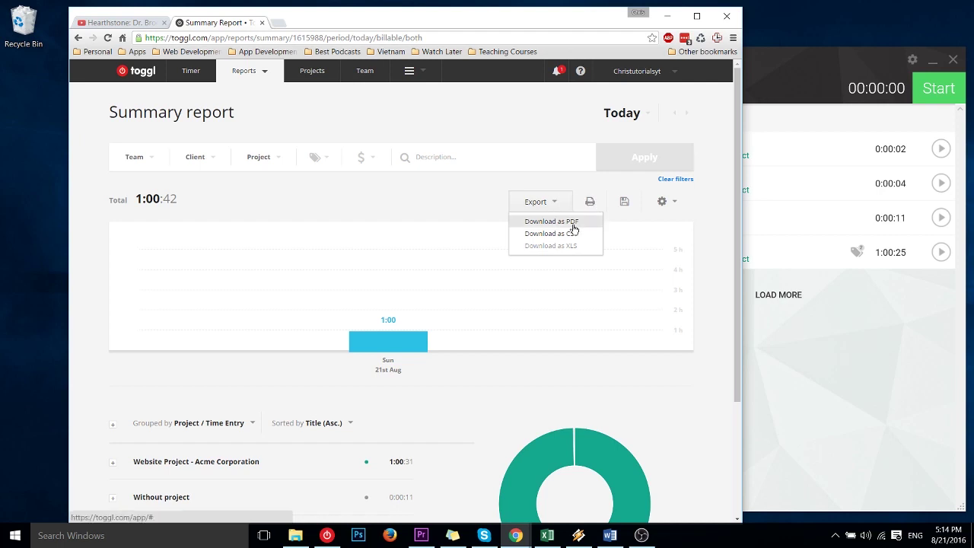
left_click(593, 210)
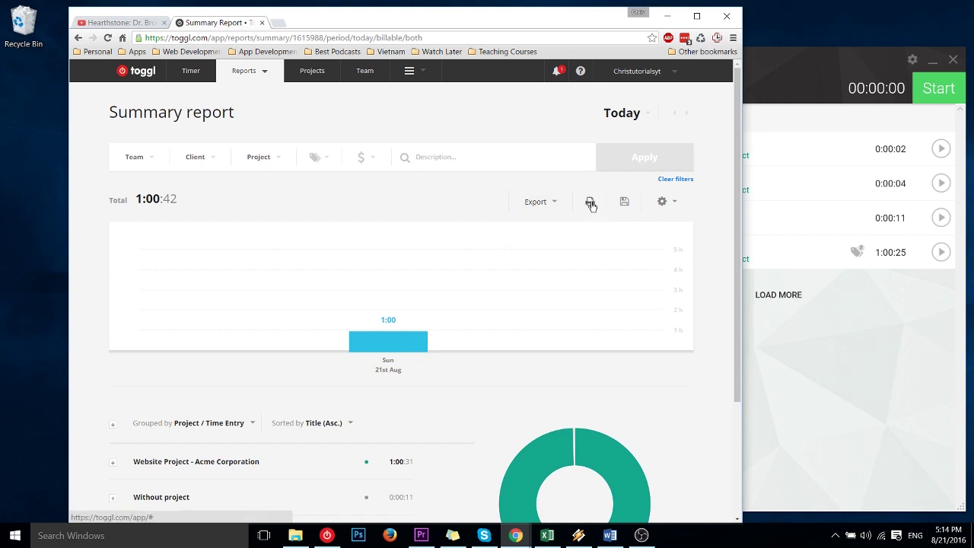